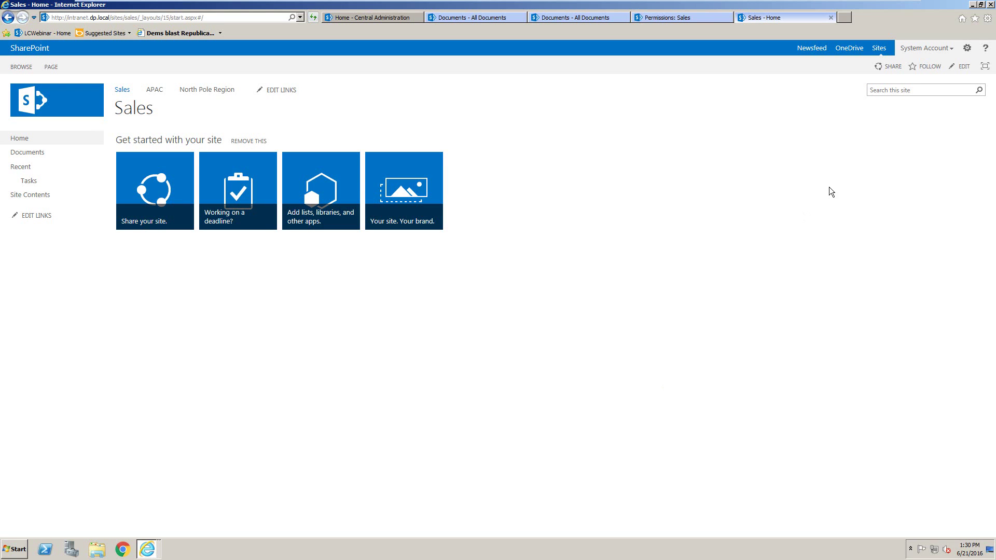
Launch DeliverPoint from the Sales site's Settings gear menu to show the Server Farm tree.
click(967, 49)
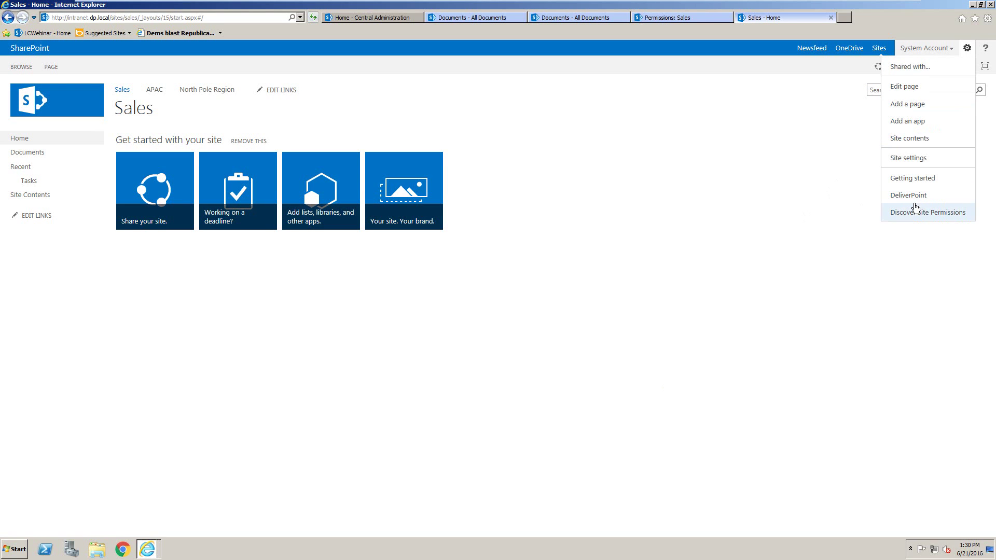
click(910, 196)
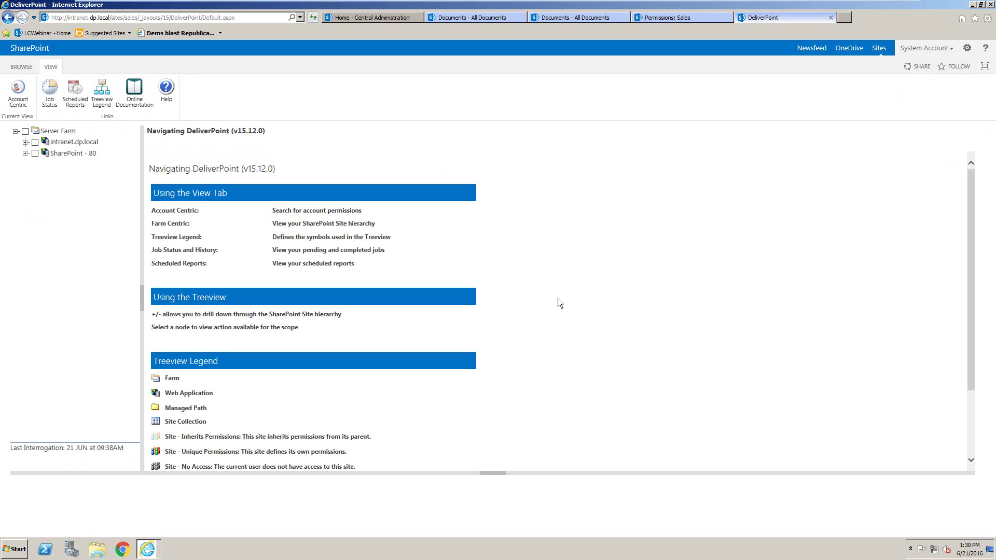
Check the sales site collection under intranet.dp.local > sites and open Audit Permissions > Auditing Settings.
click(36, 206)
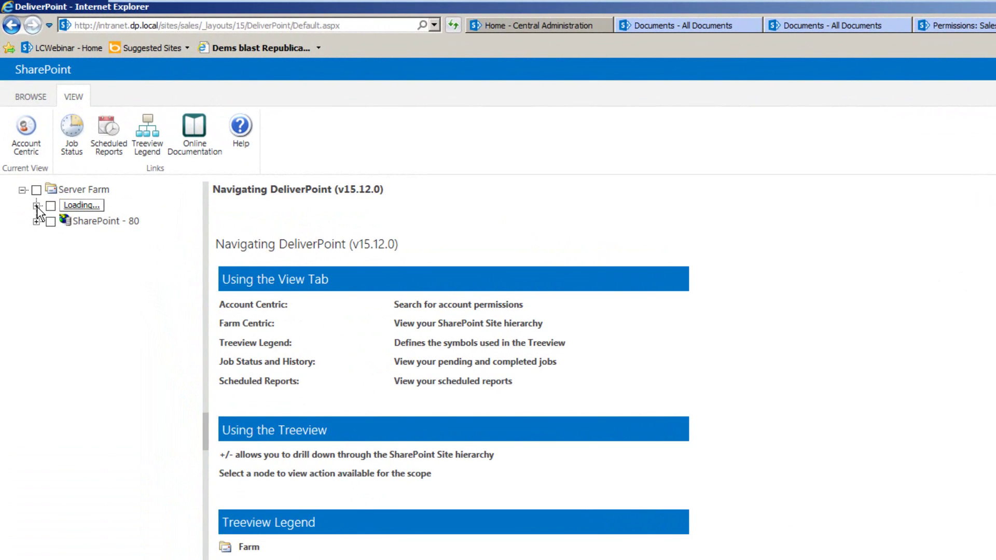
click(51, 269)
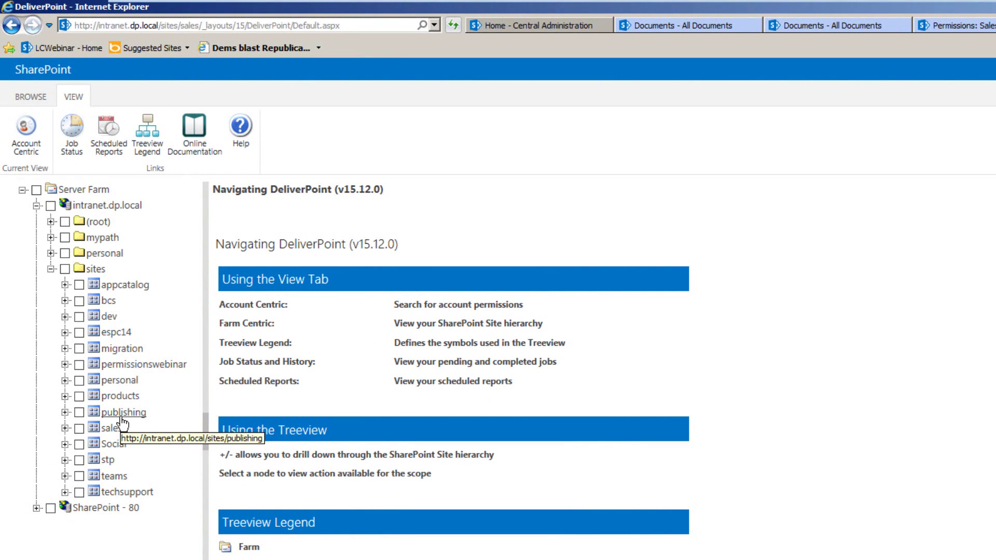
click(80, 431)
mouse_move(102, 189)
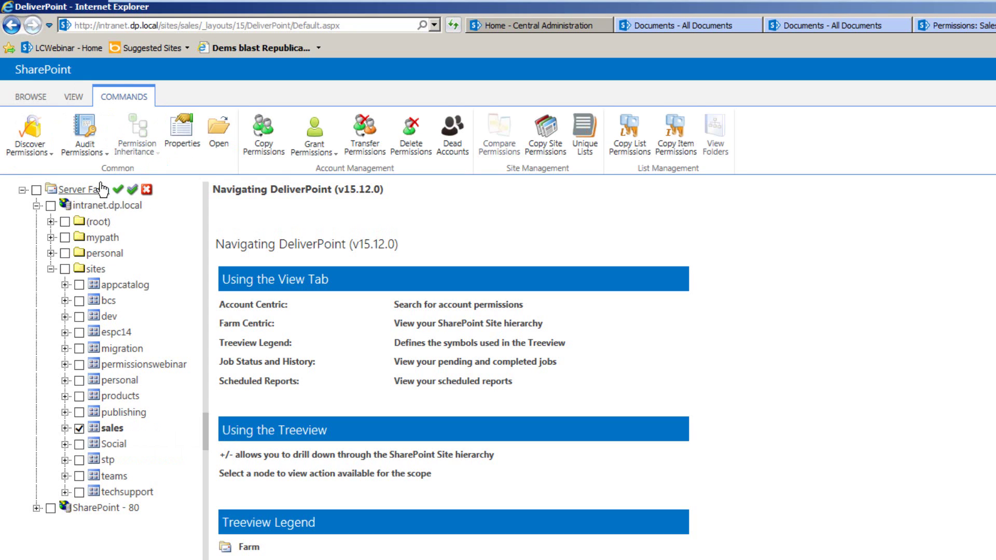
click(95, 153)
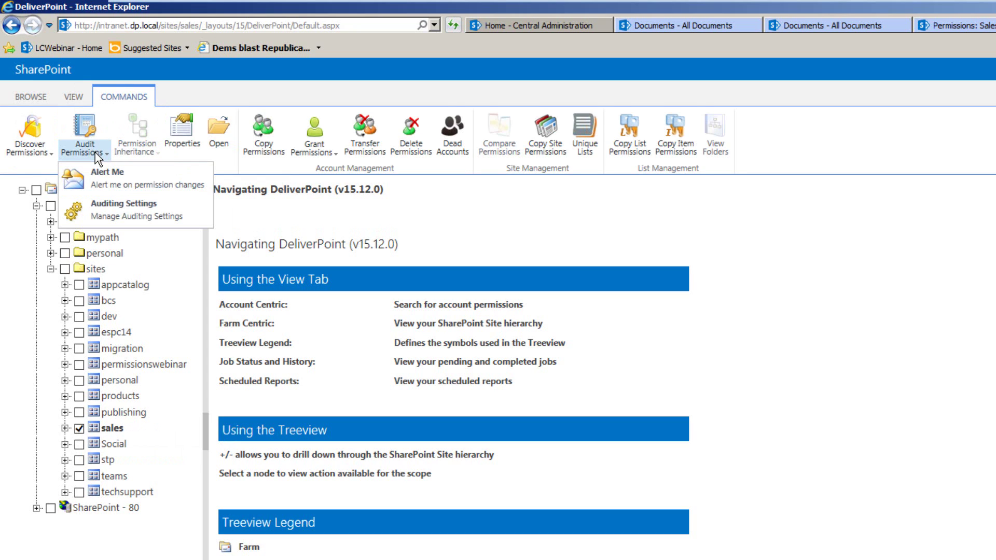
Enable permission auditing for sales with a 100-day log retention, then uncheck sales.
click(108, 207)
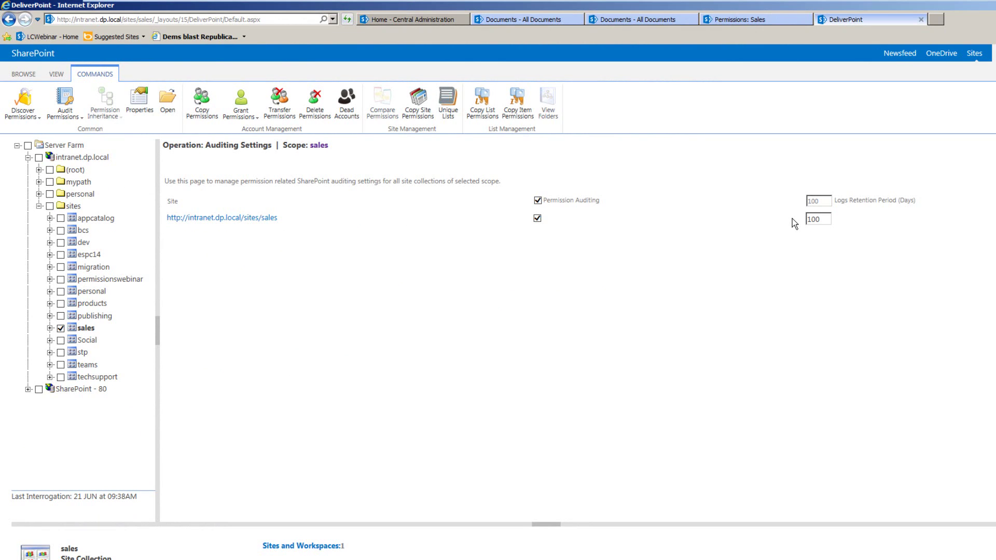
click(61, 329)
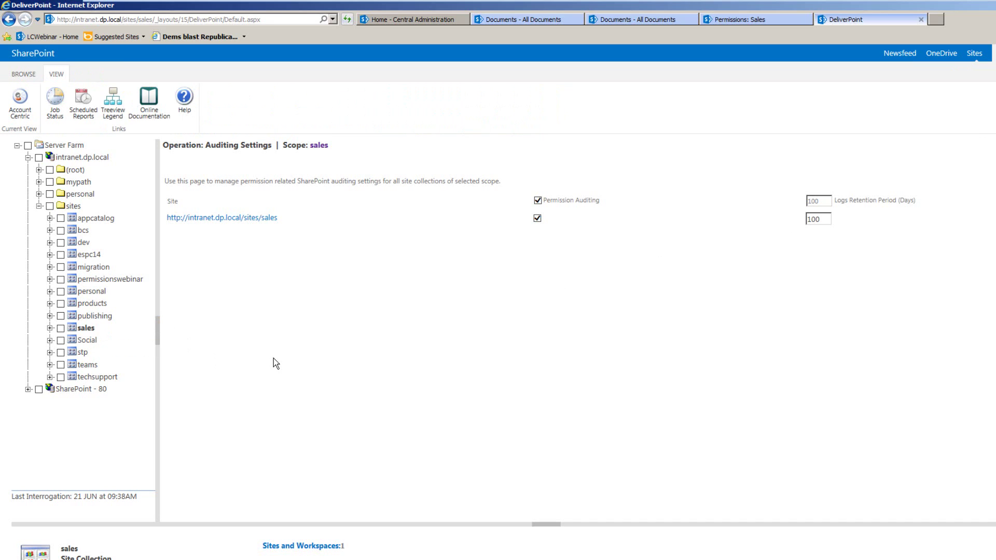
Check espc14 in the tree and run Audit Permissions on it.
click(61, 255)
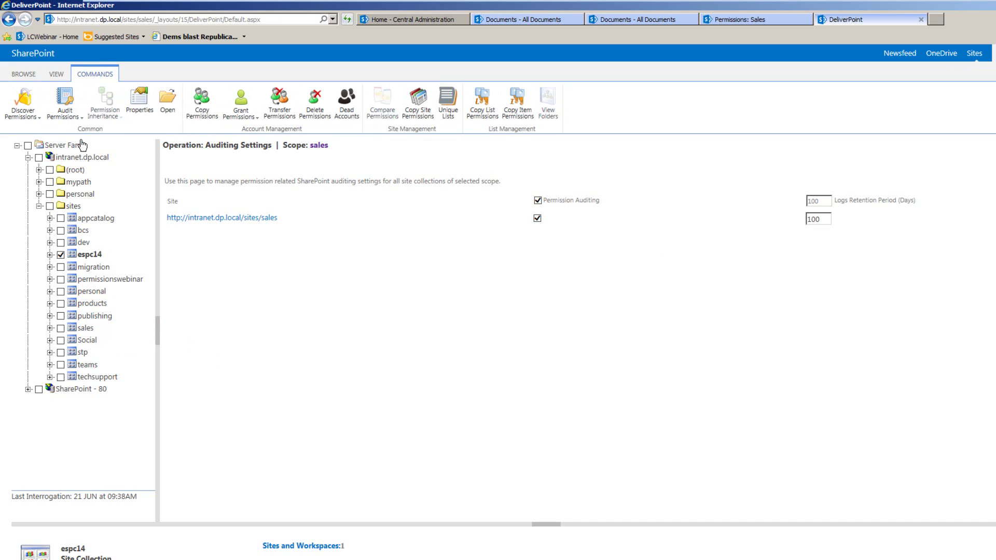
click(72, 102)
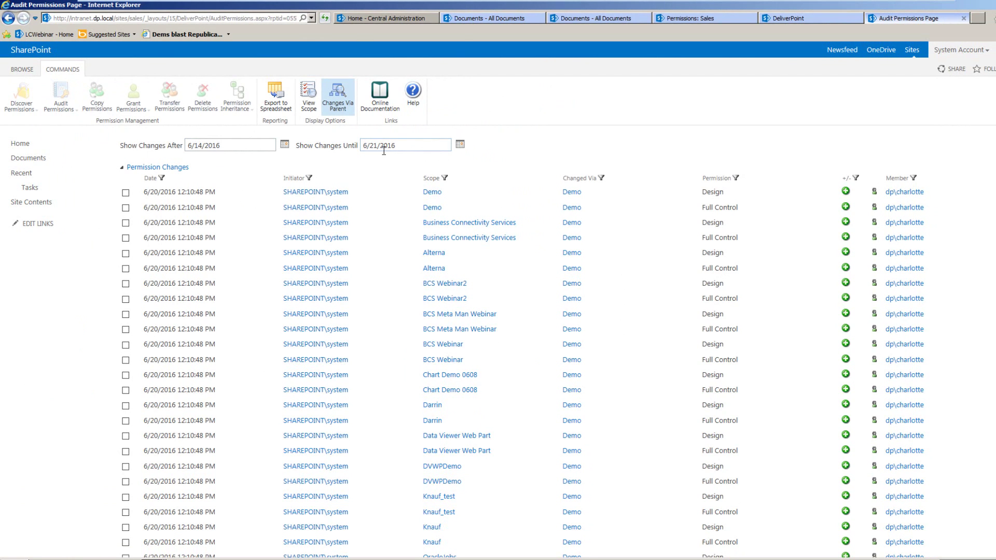
Set Show Changes After to April 1, 2016 and collapse Permission Changes to reveal group membership changes.
click(283, 147)
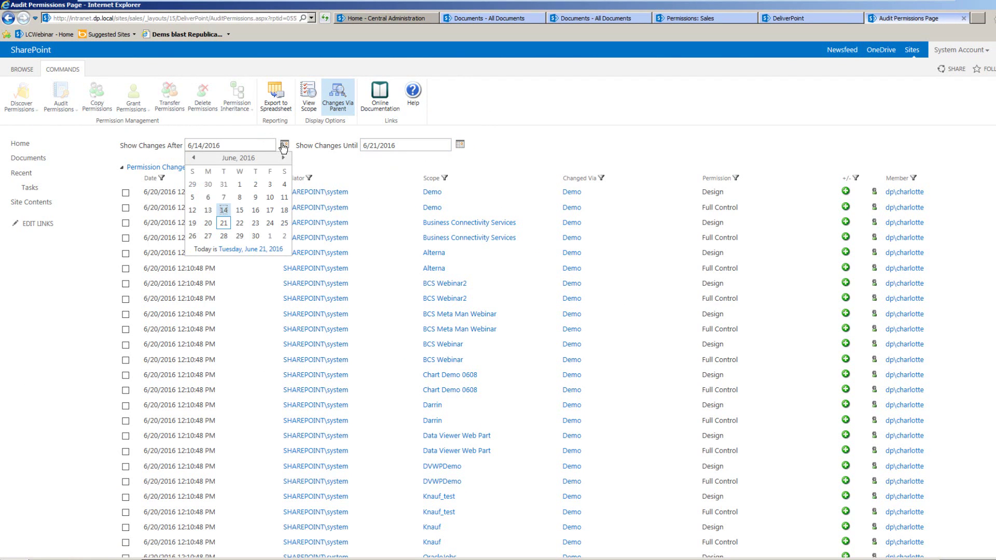
click(193, 158)
click(193, 158)
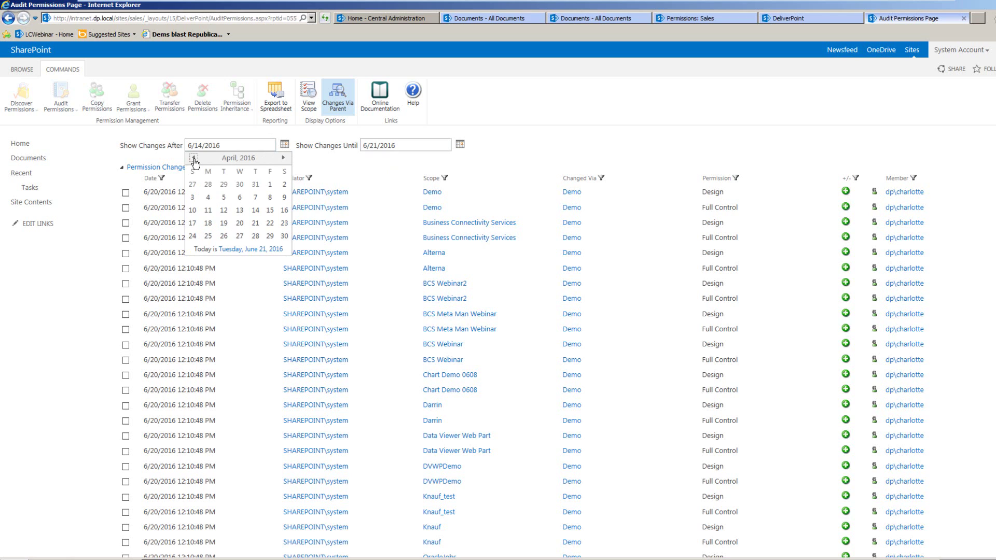
click(270, 185)
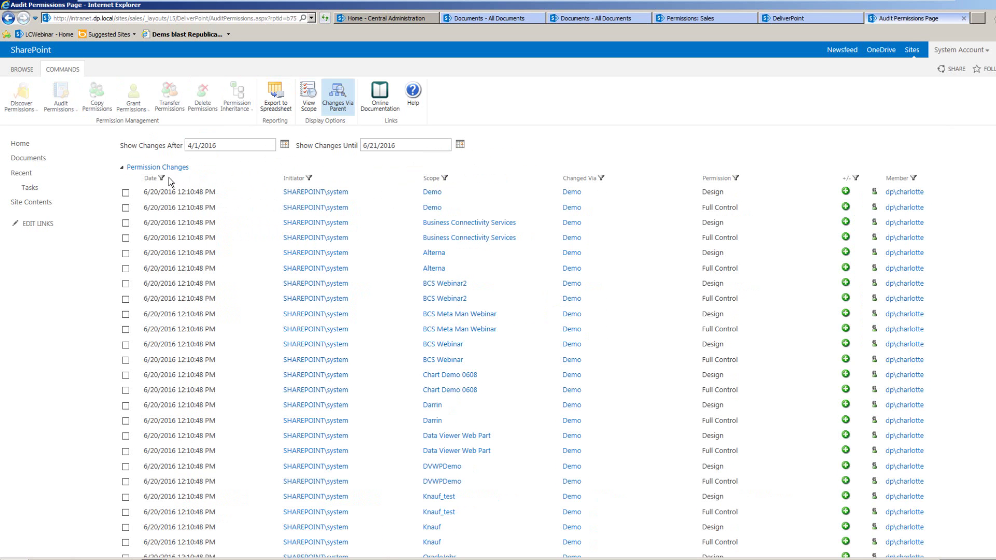
click(121, 167)
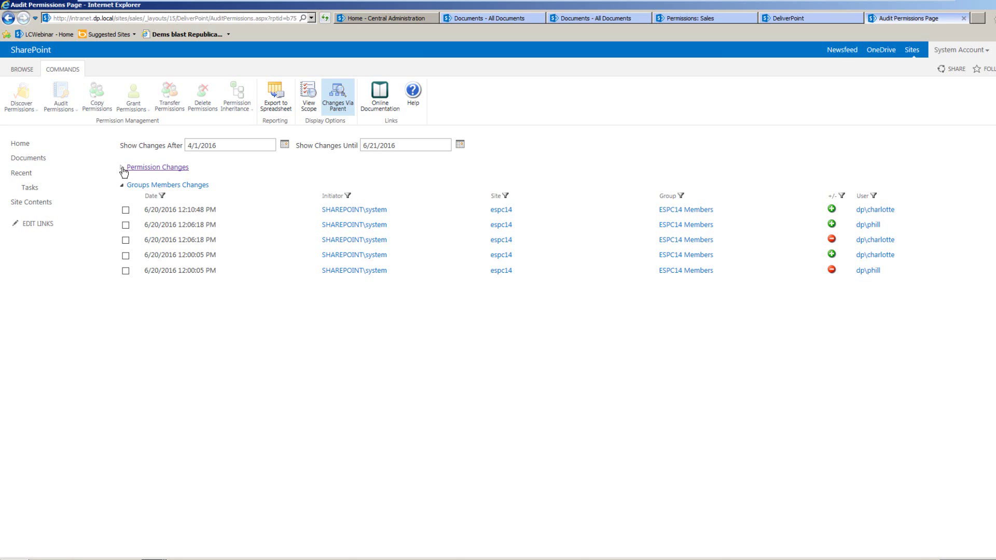
Re-expand Permission Changes and page through the inherited Full Control and Design changes from Demo.
click(122, 168)
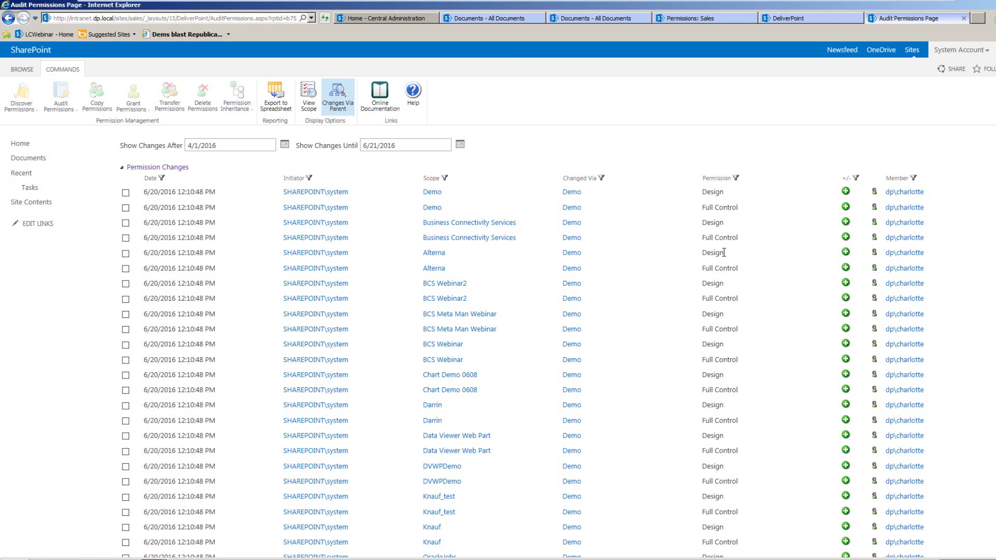
scroll(724, 253, down, 3)
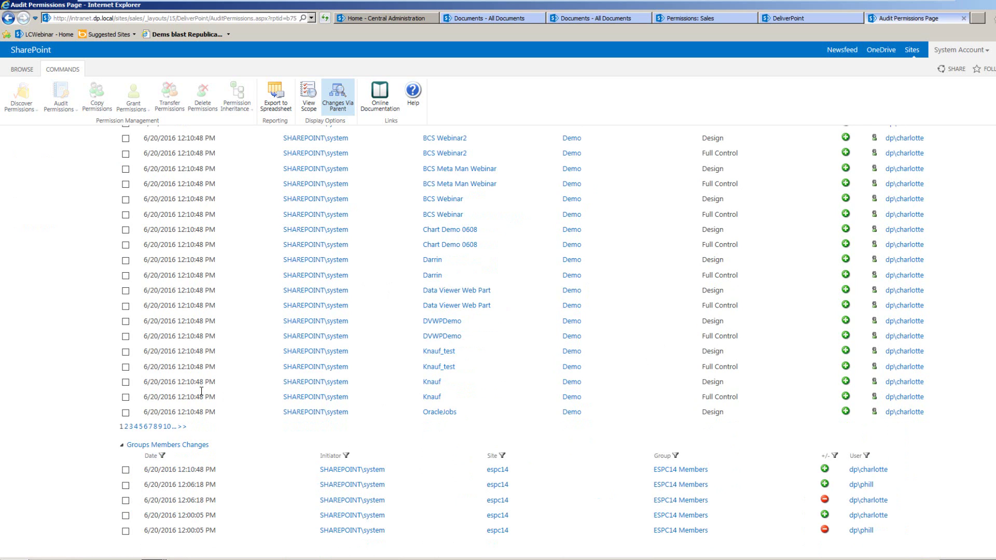
click(150, 427)
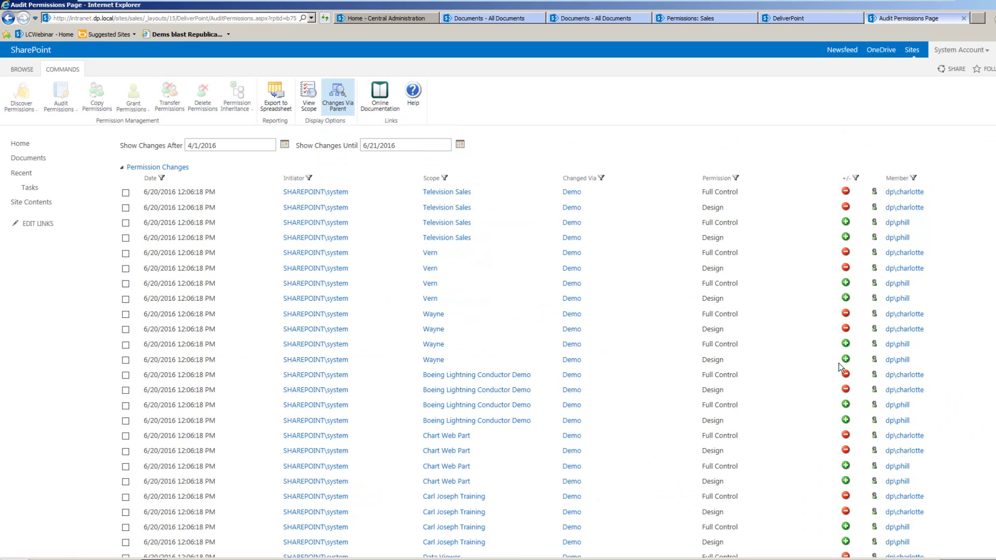
scroll(456, 329, down, 3)
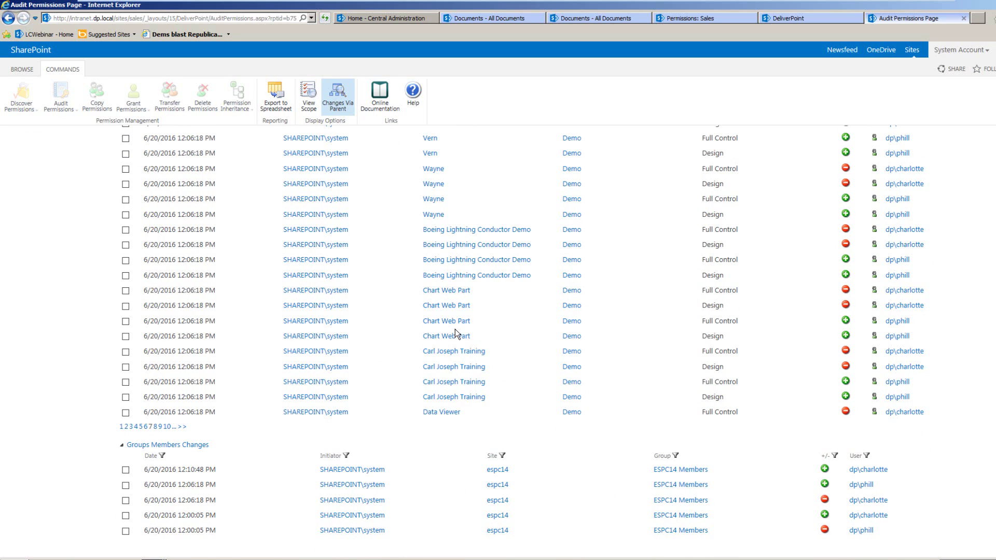
scroll(456, 332, up, 3)
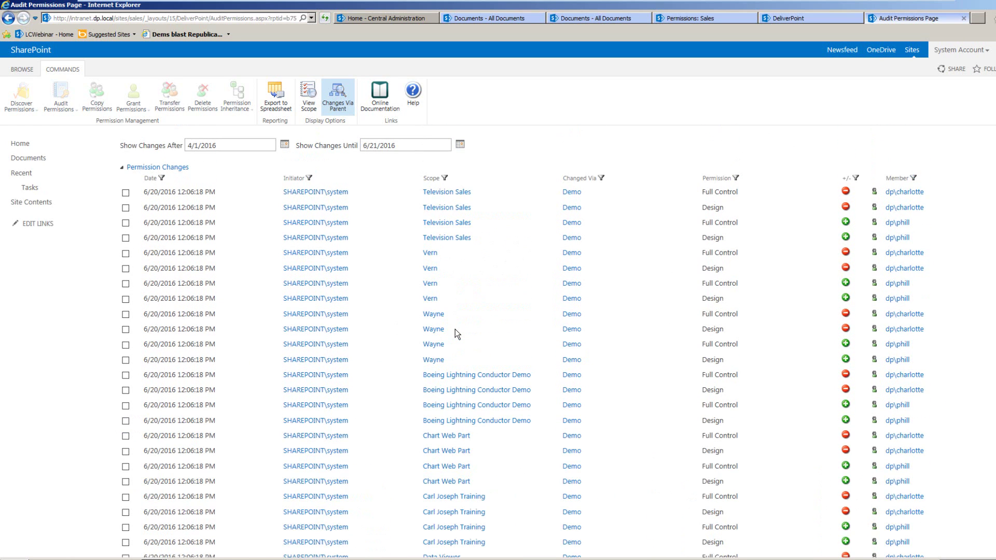
click(736, 178)
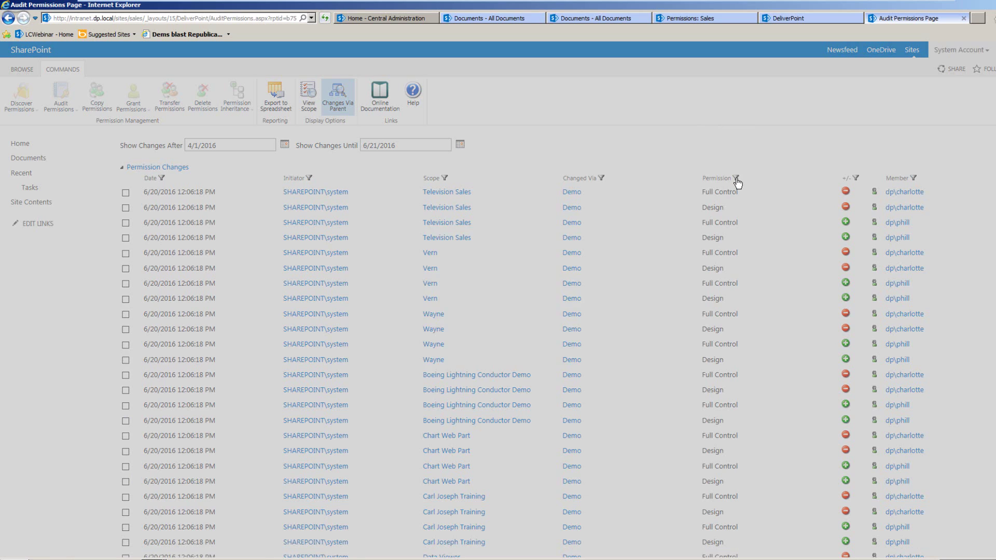
click(639, 287)
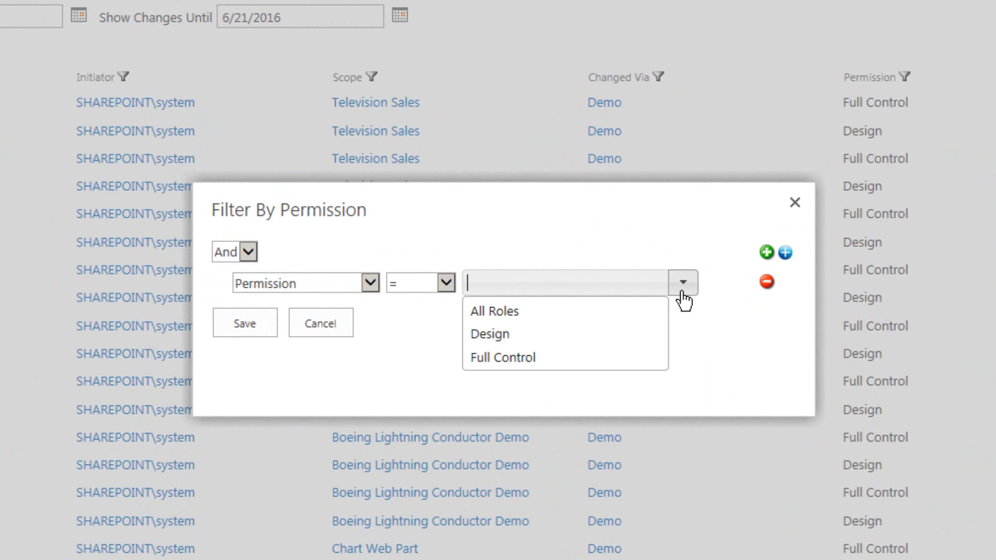
click(524, 358)
click(259, 326)
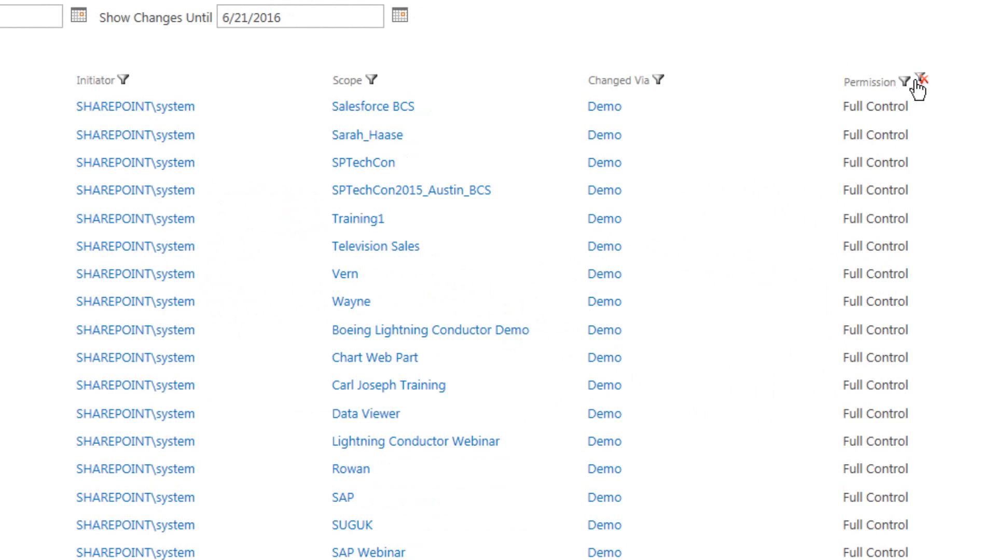
click(922, 79)
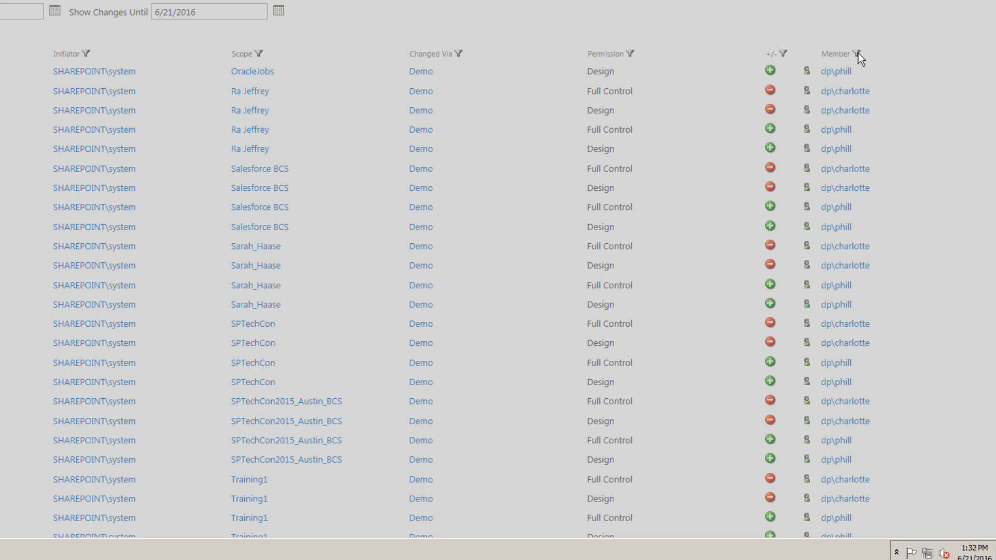
click(992, 63)
click(478, 205)
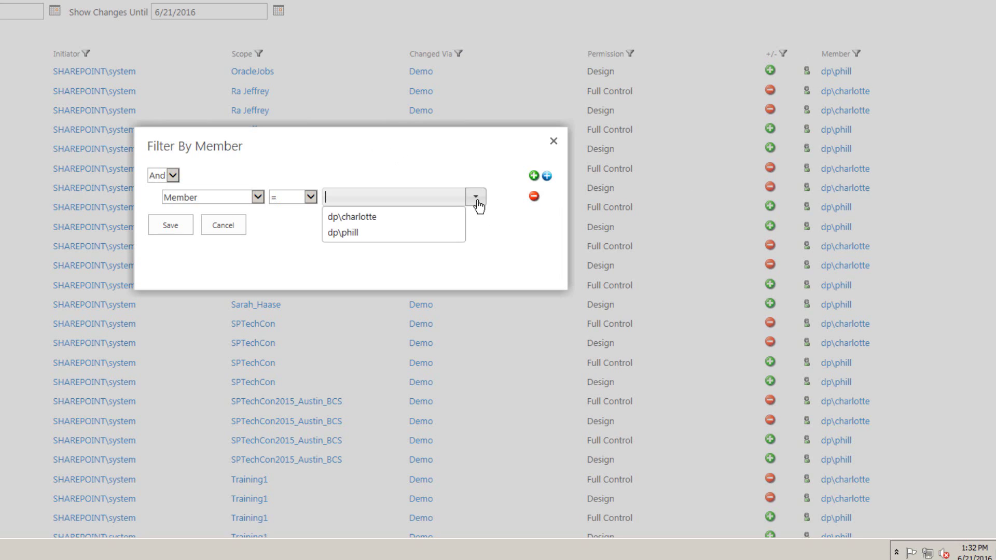
click(379, 233)
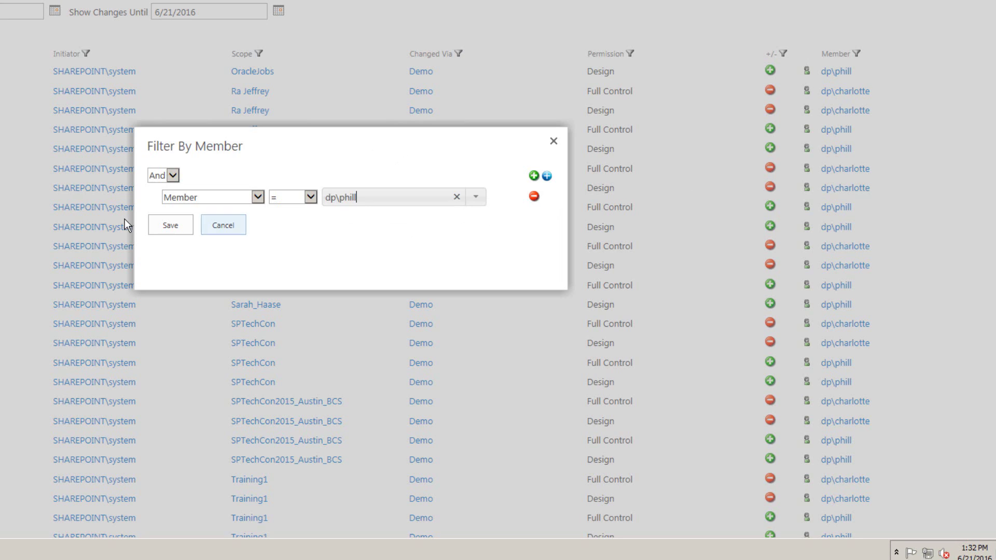
click(161, 225)
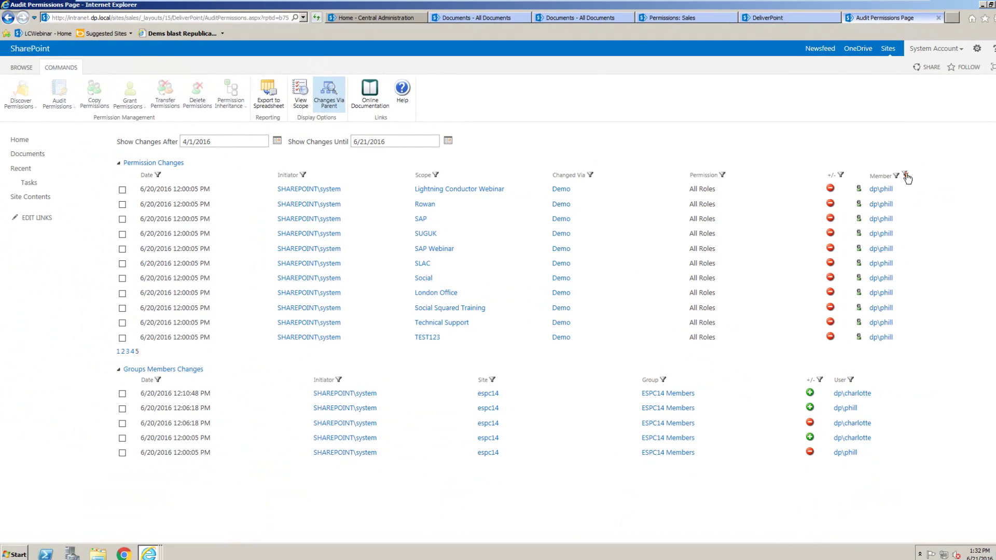
click(905, 176)
scroll(495, 343, down, 3)
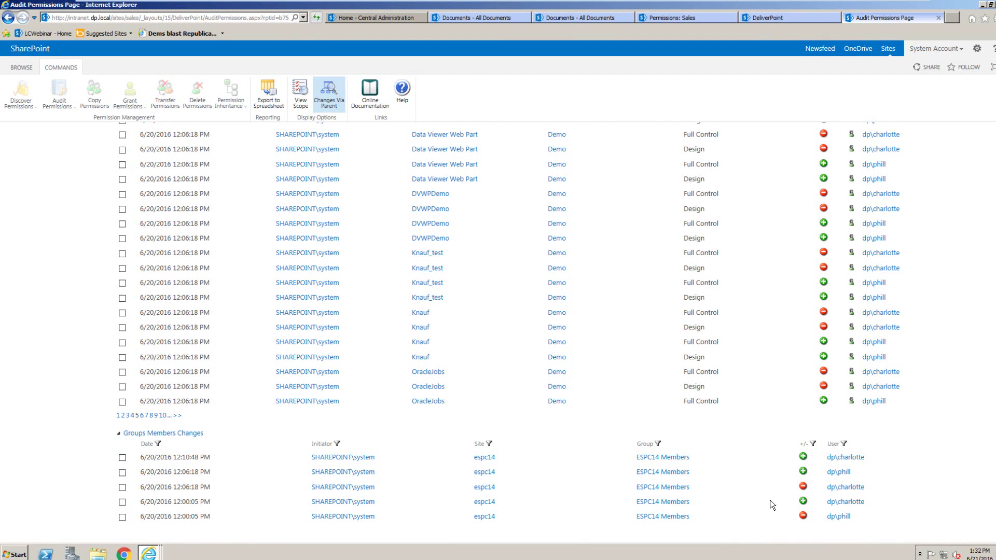
scroll(569, 234, up, 3)
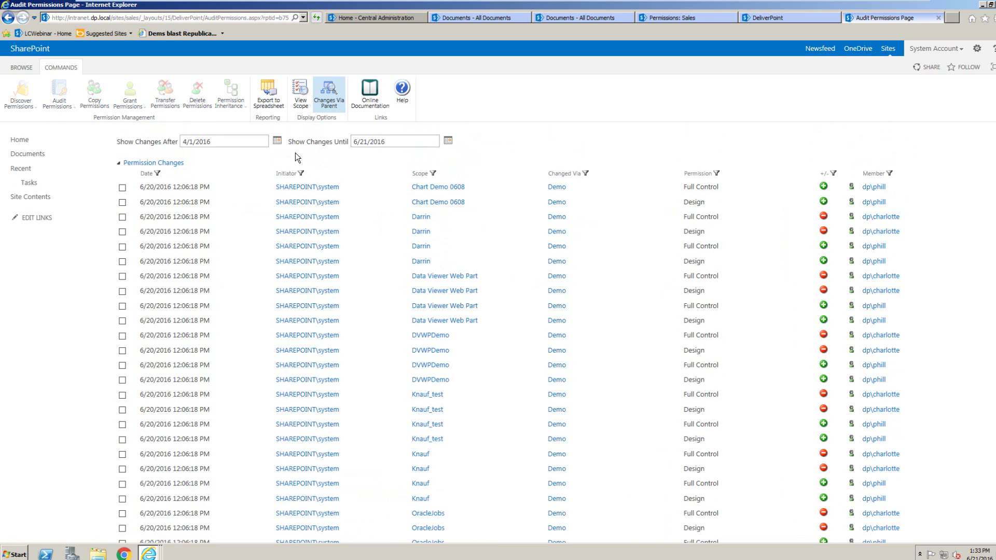
Reopen DeliverPoint, check sales under intranet.dp.local > sites, and run Audit Permissions for 6/14–6/21/2016.
click(977, 50)
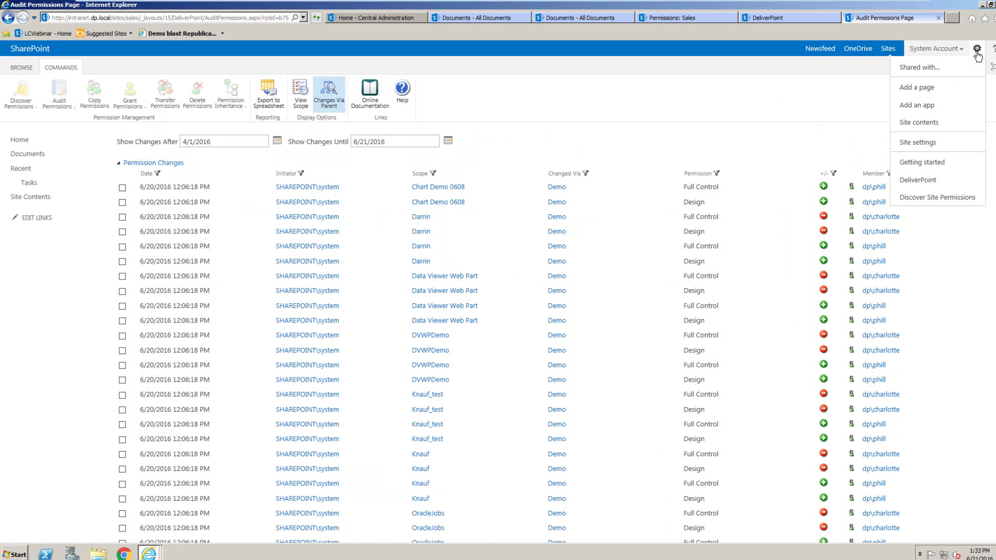
click(936, 180)
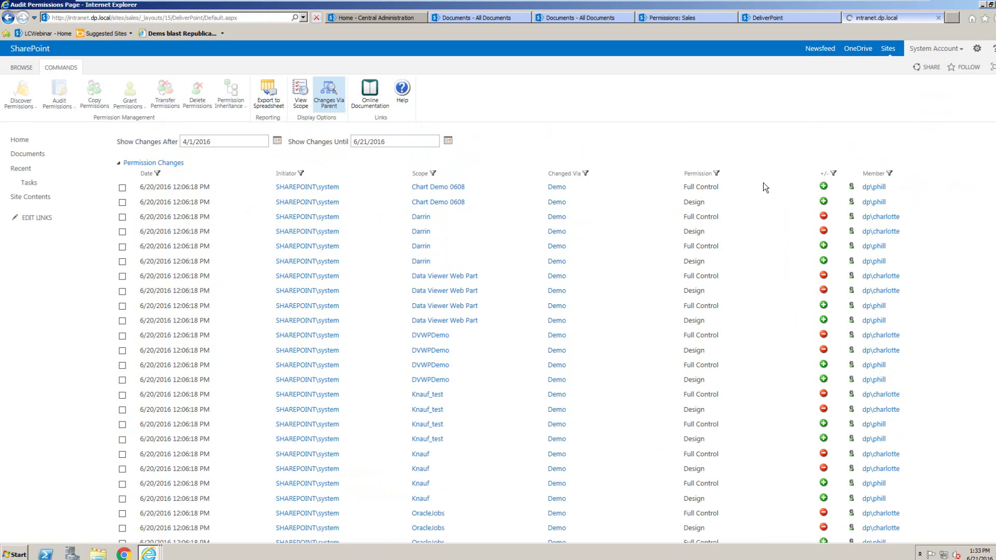
click(25, 143)
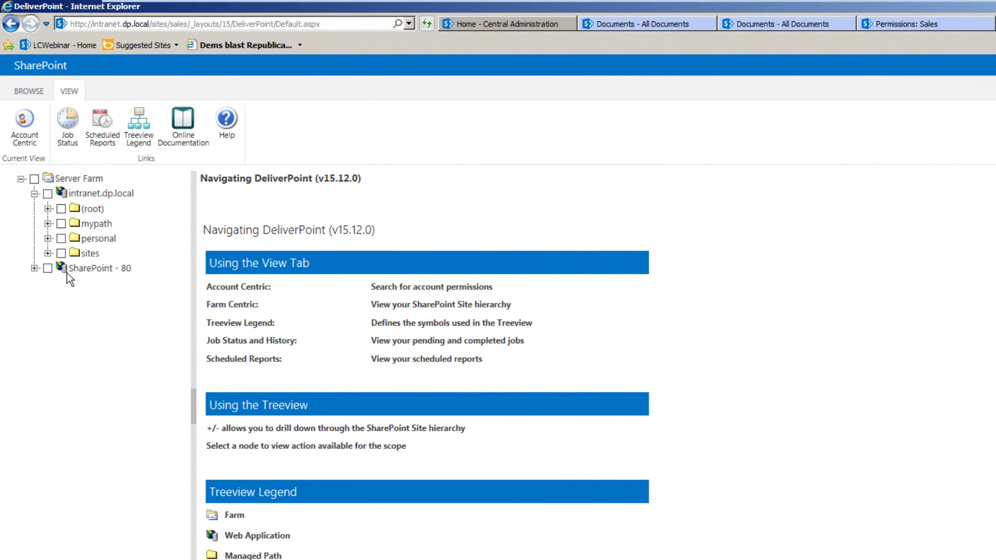
click(48, 253)
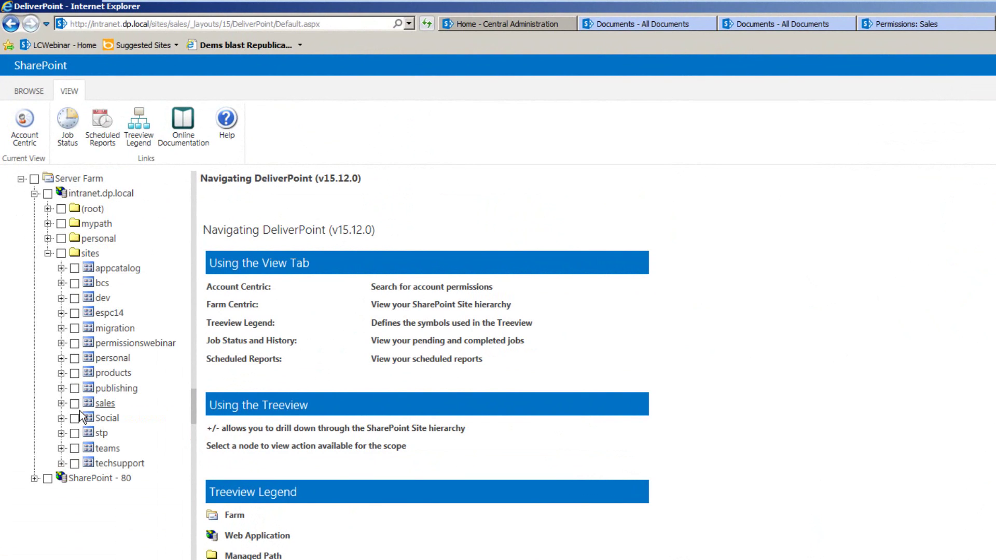
click(74, 404)
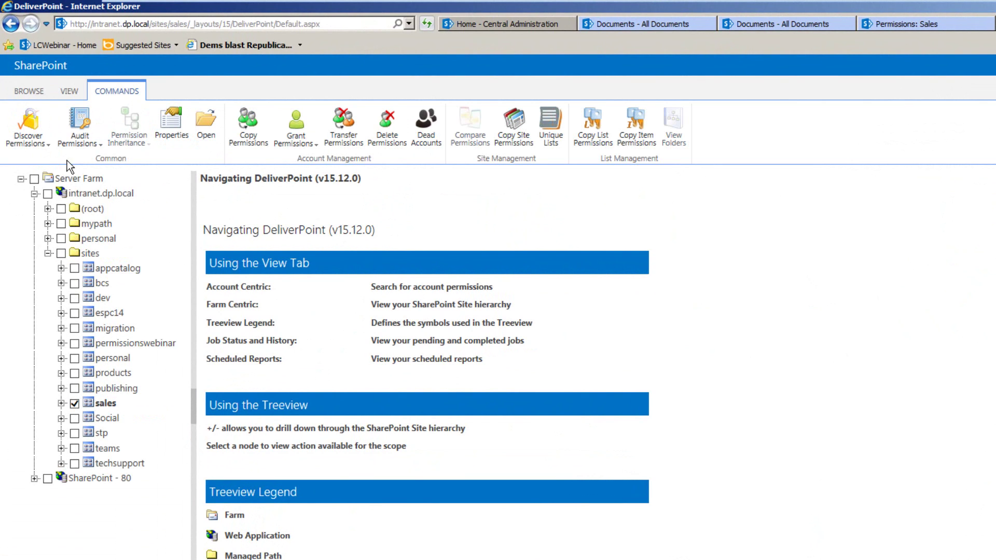
click(80, 127)
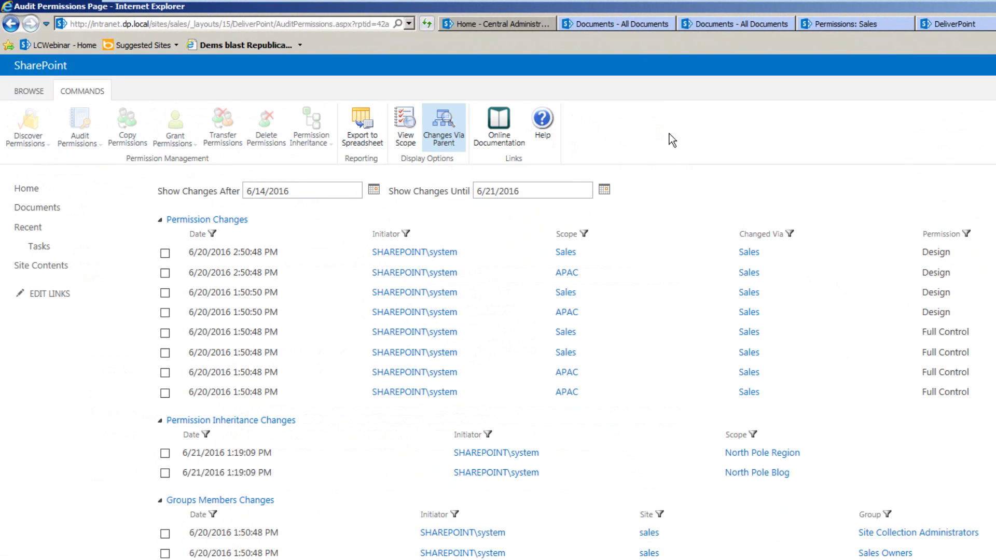